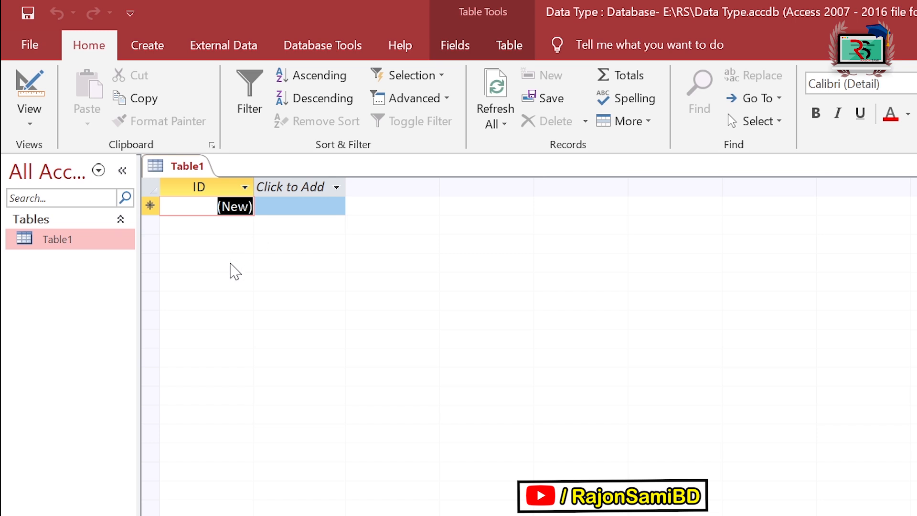
Step: Select Table1 in the Navigation Pane of the new Data Type database
{"action": "left_click", "coordinate": [103, 251]}
Step: Open Table1 in Design View and keep the ID field as AutoNumber
{"action": "right_click", "coordinate": [103, 251]}
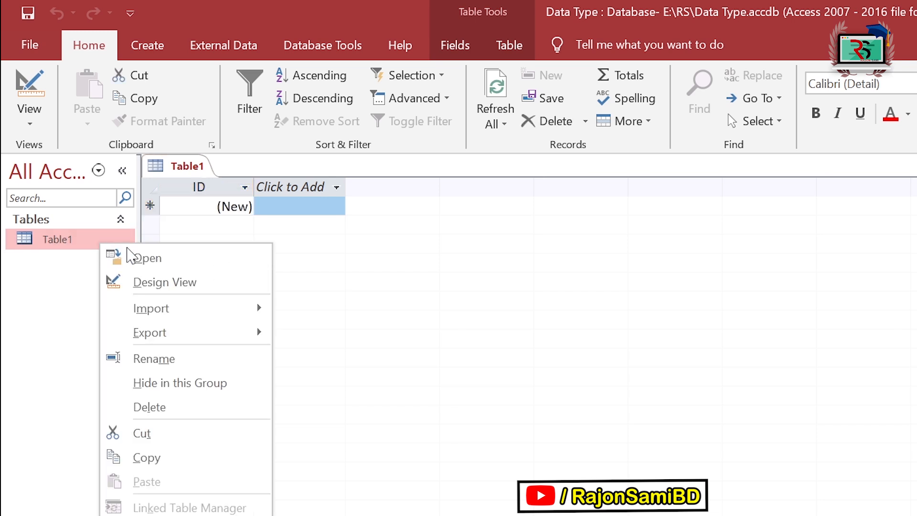
{"action": "left_click", "coordinate": [198, 285]}
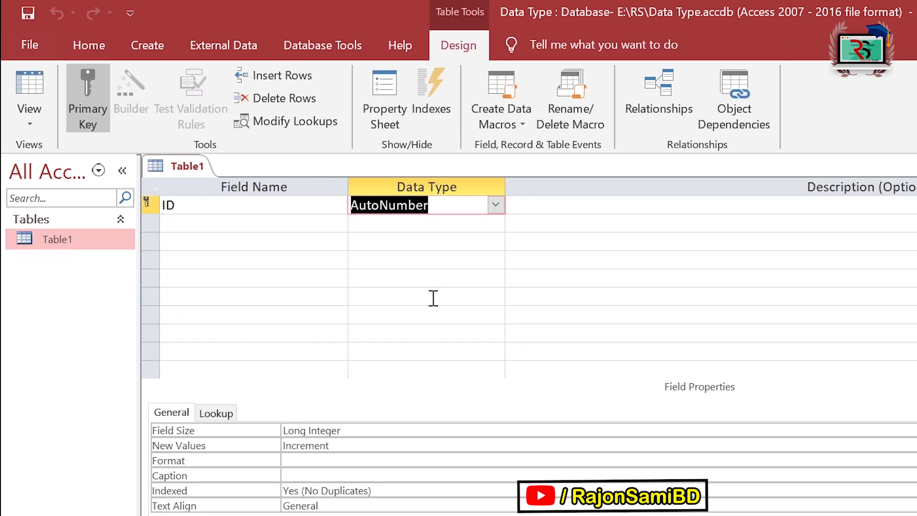
{"action": "left_click", "coordinate": [283, 204]}
{"action": "left_click", "coordinate": [469, 205]}
{"action": "left_click", "coordinate": [495, 204]}
{"action": "left_click", "coordinate": [405, 333]}
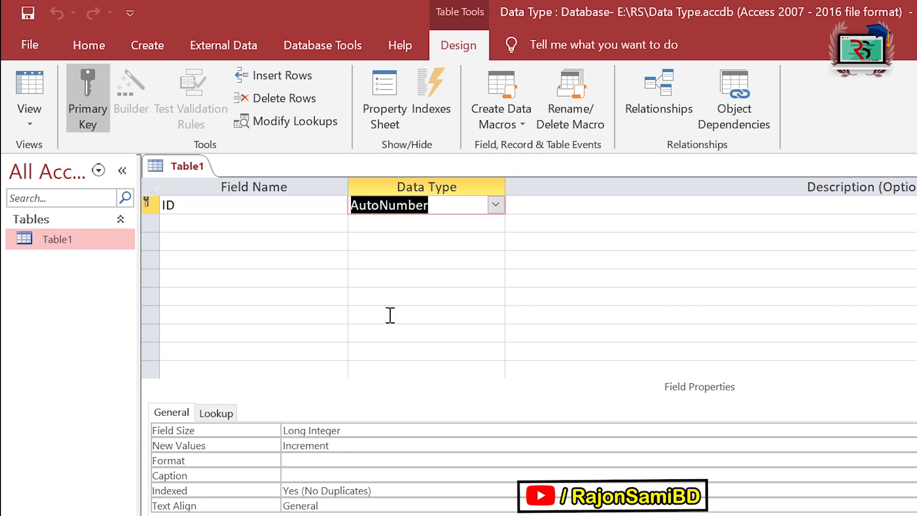
Step: Add a Name field with the Short Text data type
{"action": "left_click", "coordinate": [264, 224]}
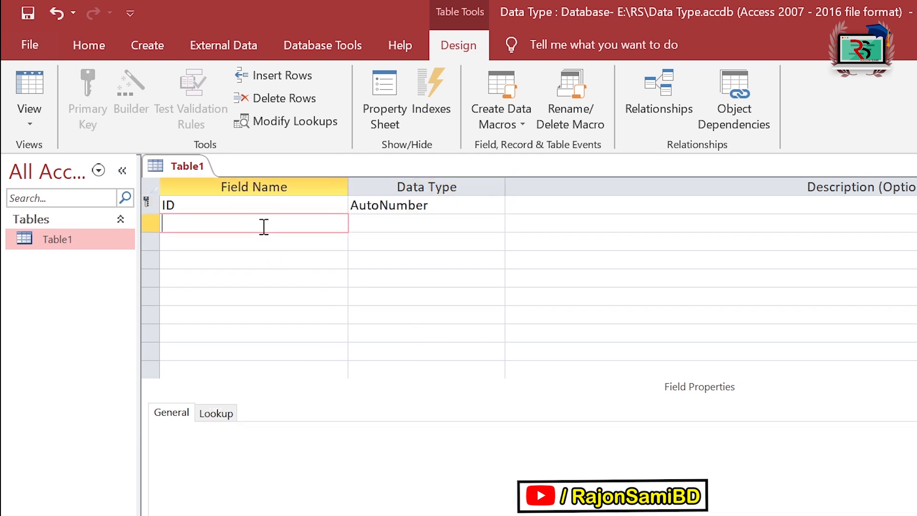
{"action": "type", "text": "Name"}
{"action": "left_click", "coordinate": [473, 224]}
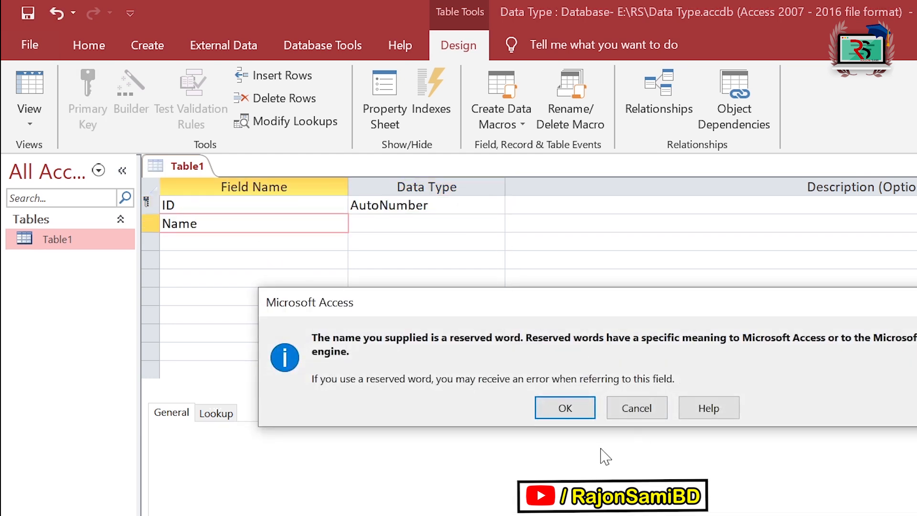
{"action": "left_click", "coordinate": [571, 408]}
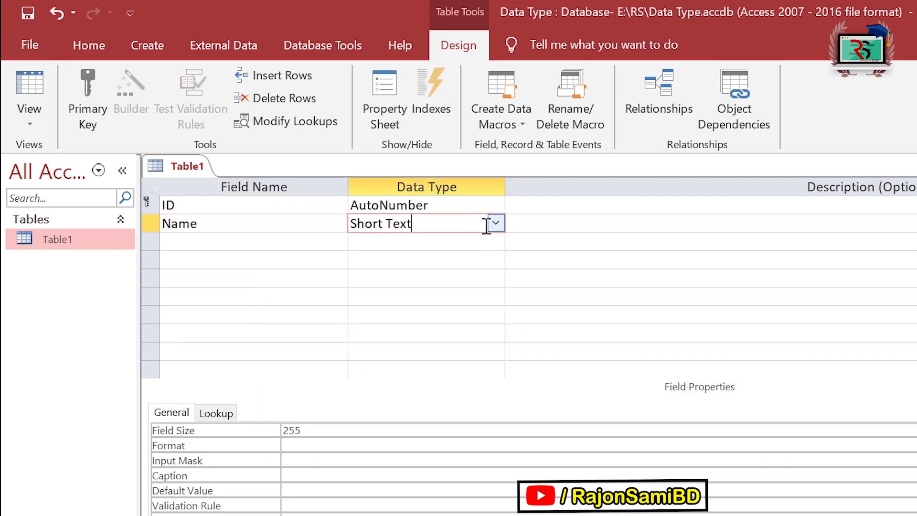
{"action": "left_click", "coordinate": [495, 223]}
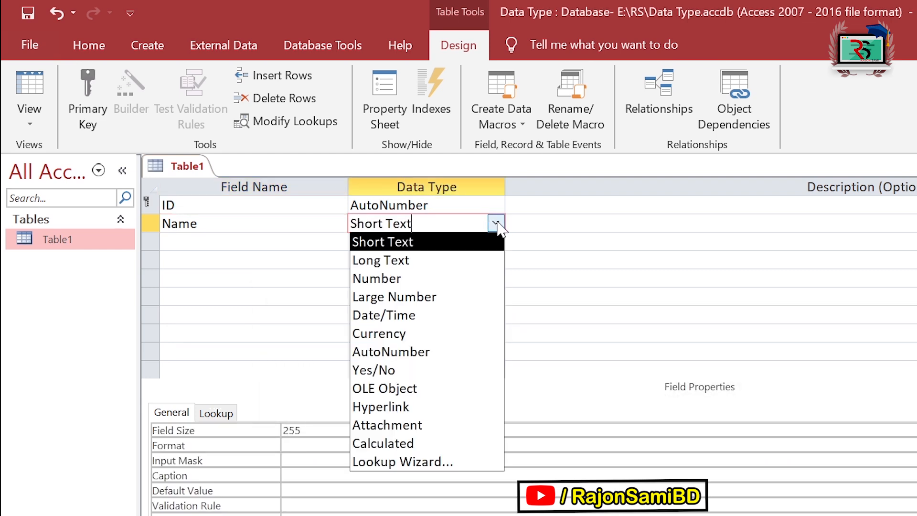
{"action": "left_click", "coordinate": [418, 247]}
Step: Add a Mobile field with the Number data type
{"action": "left_click", "coordinate": [252, 242]}
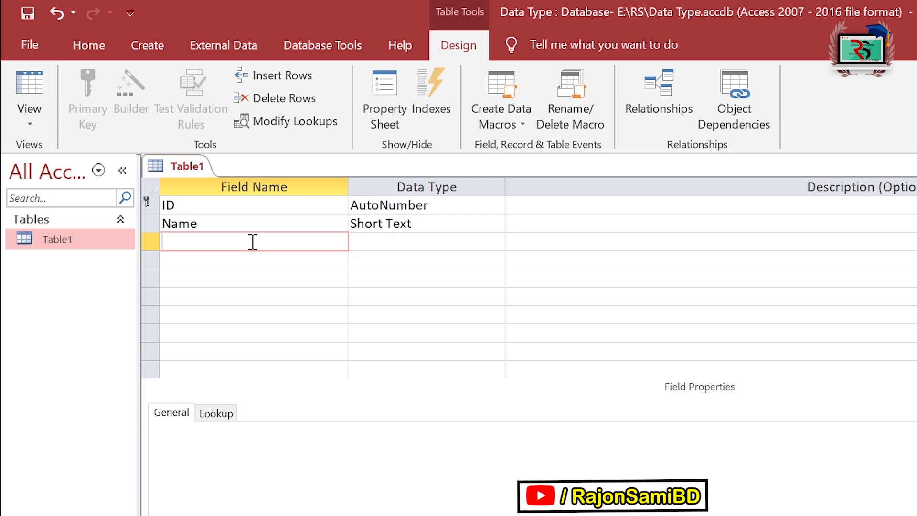
{"action": "type", "text": "Mobile"}
{"action": "key", "text": "Tab"}
{"action": "left_click", "coordinate": [488, 242]}
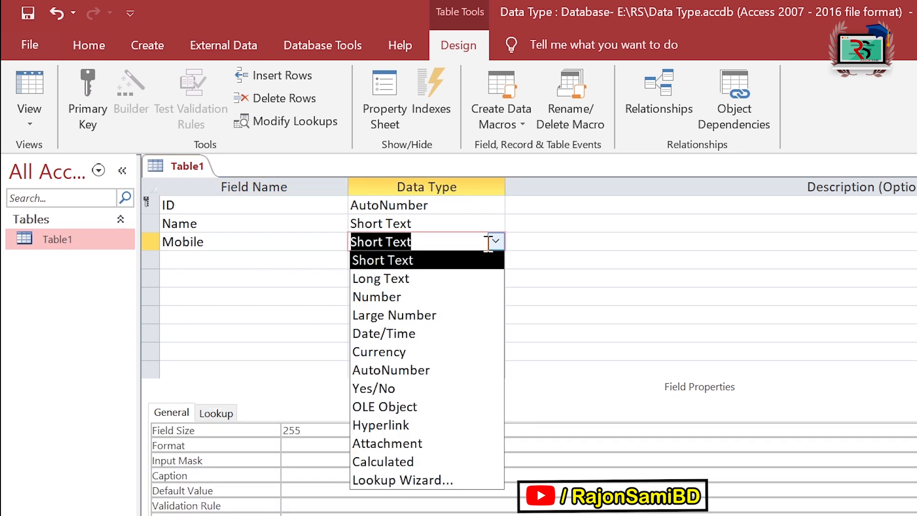
{"action": "left_click", "coordinate": [434, 296]}
Step: Add a Date of Birth field with the Date/Time data type
{"action": "left_click", "coordinate": [227, 265]}
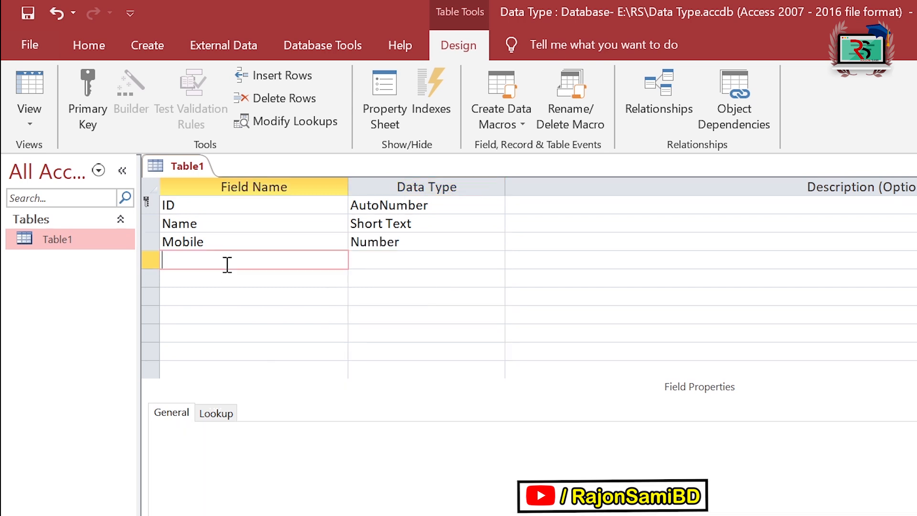
{"action": "type", "text": "Date of Birth"}
{"action": "key", "text": "Tab"}
{"action": "left_click", "coordinate": [496, 260]}
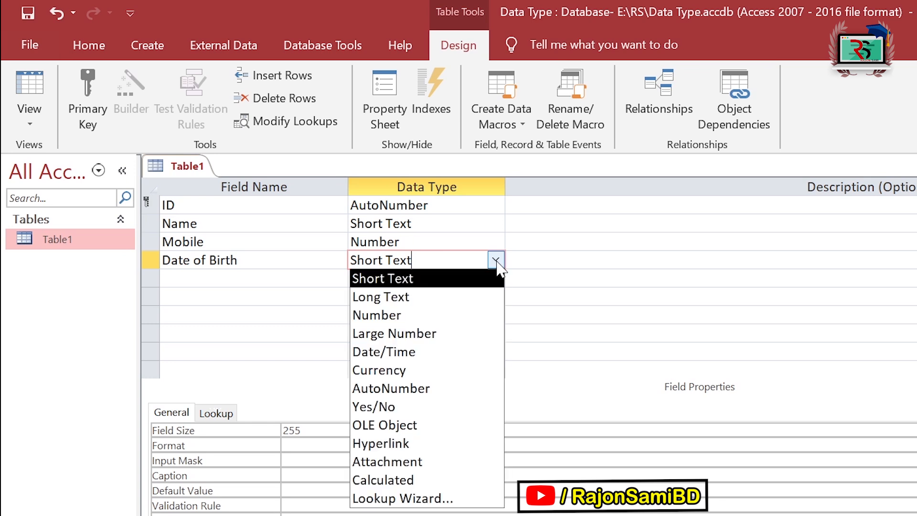
{"action": "left_click", "coordinate": [433, 357]}
Step: Add a Pass field with the Yes/No data type
{"action": "left_click", "coordinate": [246, 281]}
{"action": "type", "text": "Pass"}
{"action": "left_click", "coordinate": [464, 278]}
{"action": "left_click", "coordinate": [496, 278]}
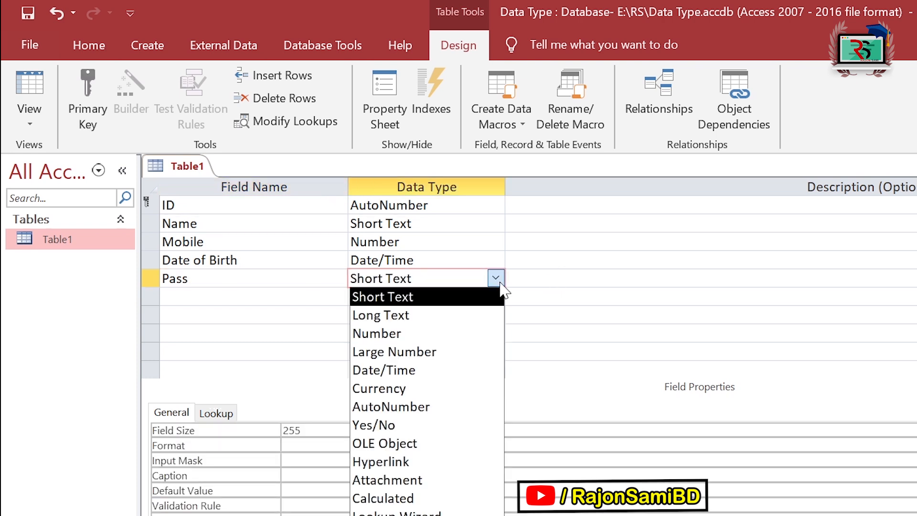
{"action": "left_click", "coordinate": [425, 429]}
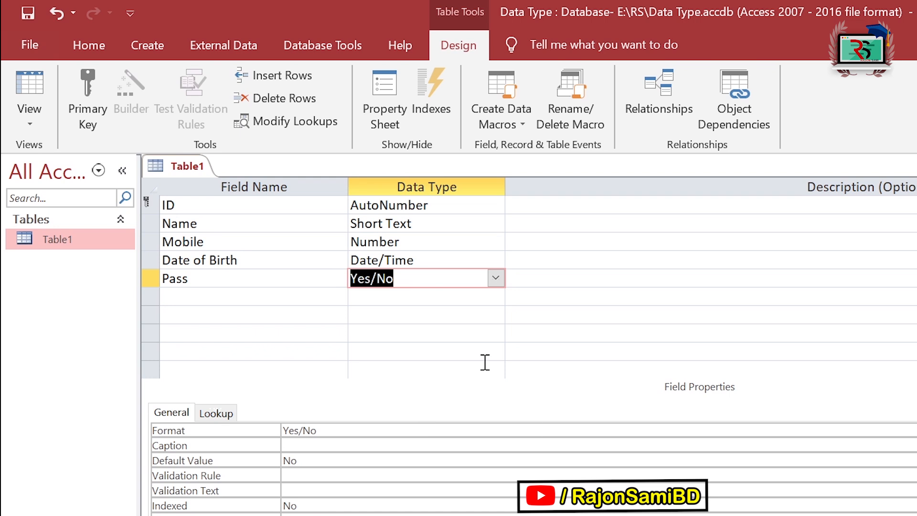
{"action": "right_click", "coordinate": [101, 243]}
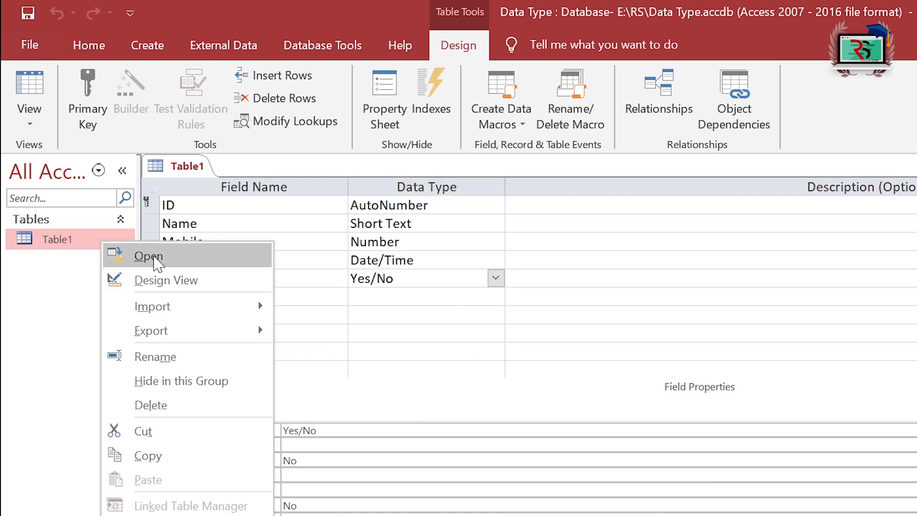
Step: Save the design, open Table1 and enter the first record's name and mobile number
{"action": "left_click", "coordinate": [125, 255]}
{"action": "left_click", "coordinate": [607, 400]}
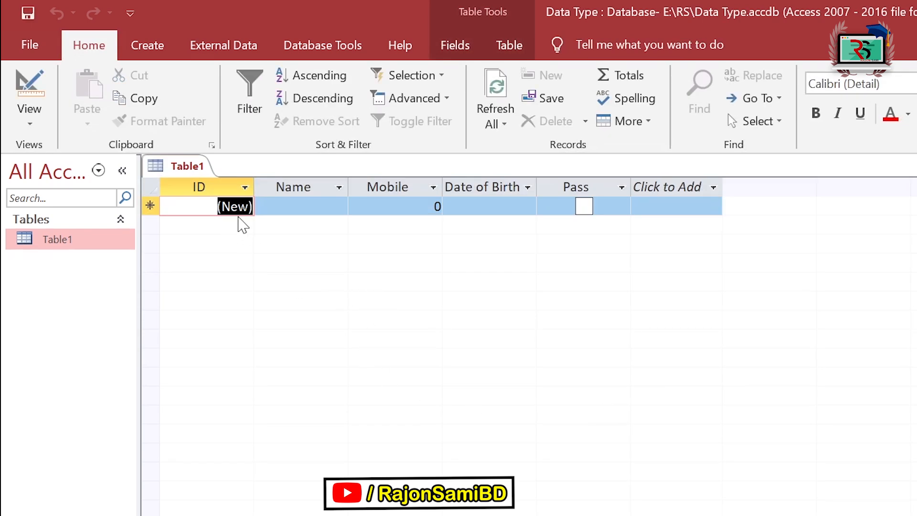
{"action": "key", "text": "Tab"}
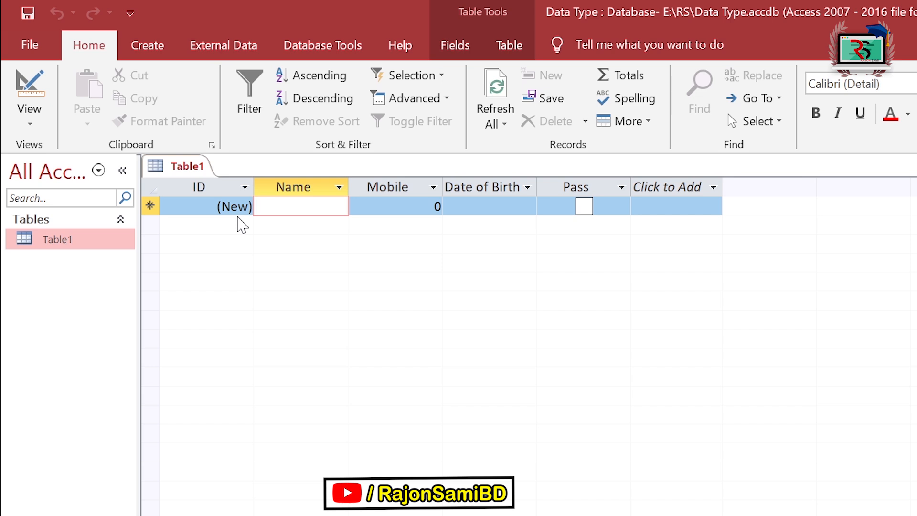
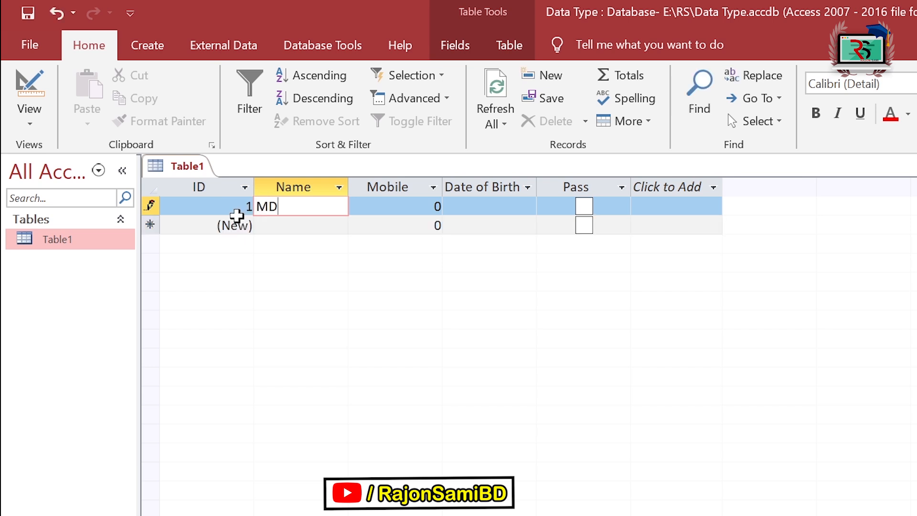
{"action": "key", "text": "Tab"}
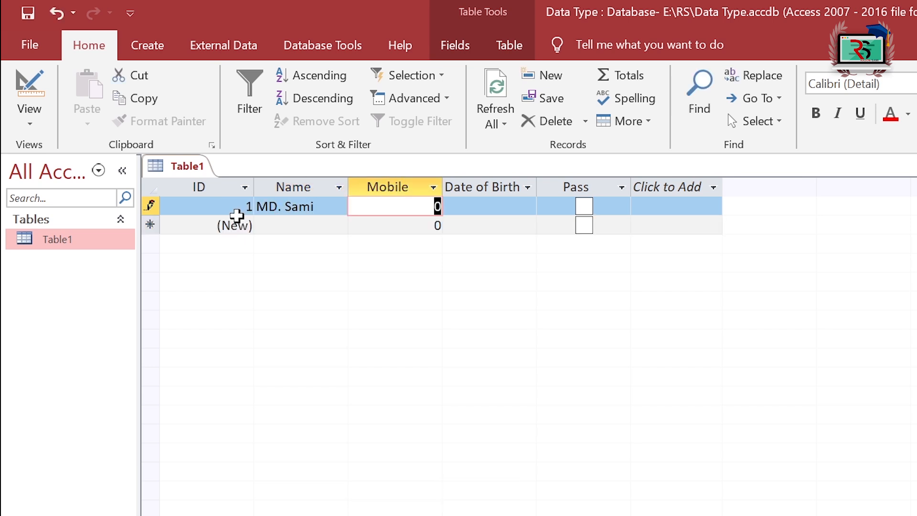
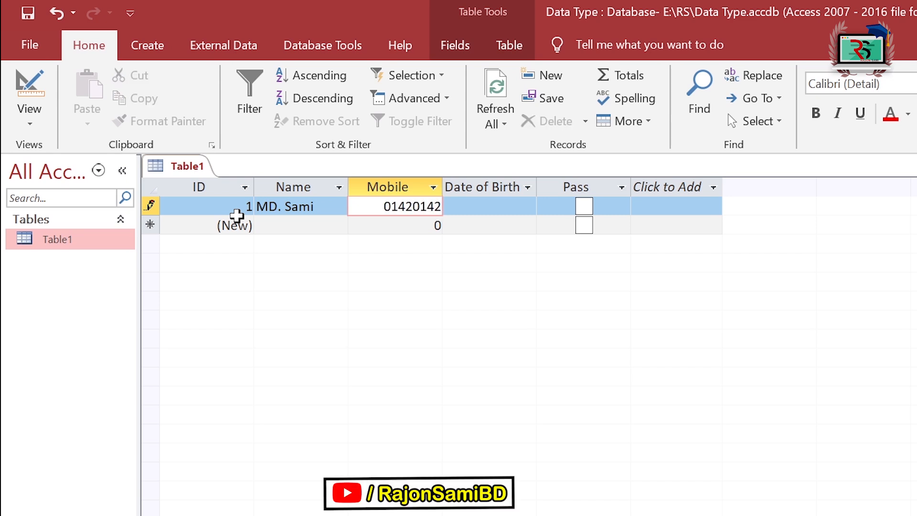
Step: Give the first record Date of Birth 9/4/2021, tick Pass and save the record
{"action": "left_click", "coordinate": [484, 203]}
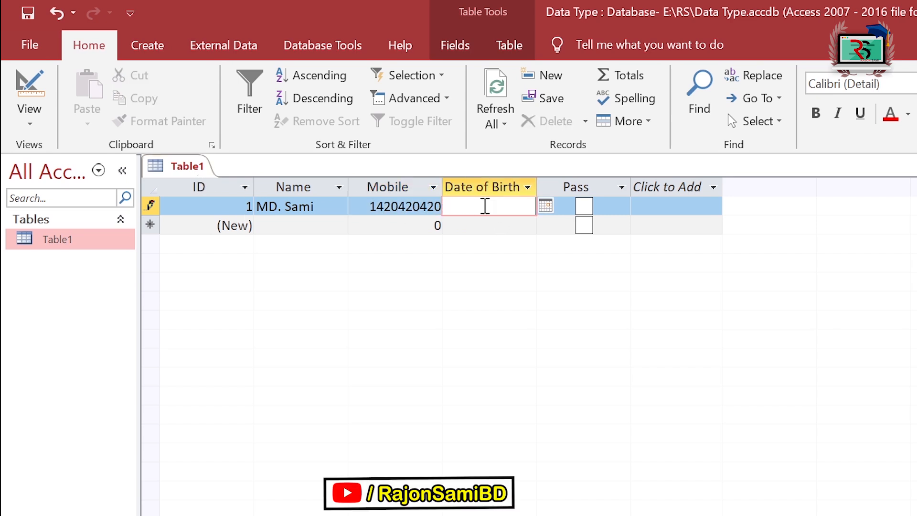
{"action": "left_click", "coordinate": [547, 207]}
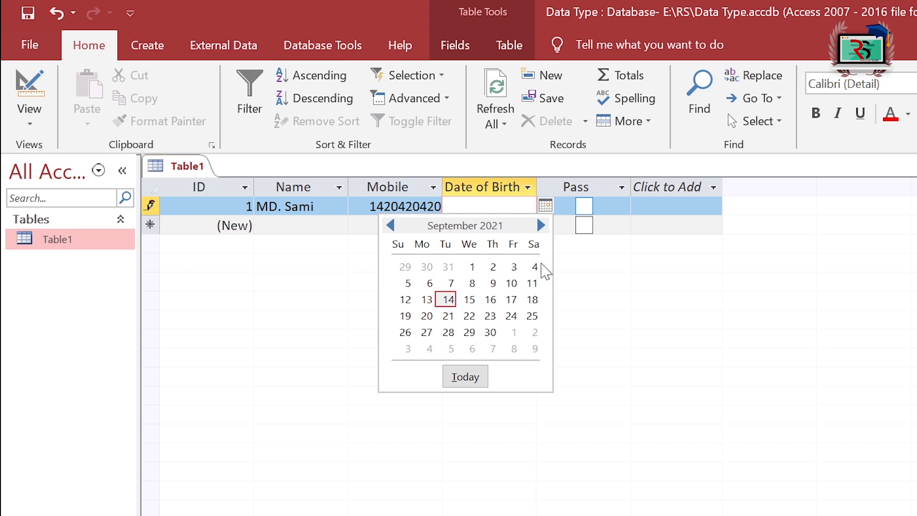
{"action": "key", "text": "Escape"}
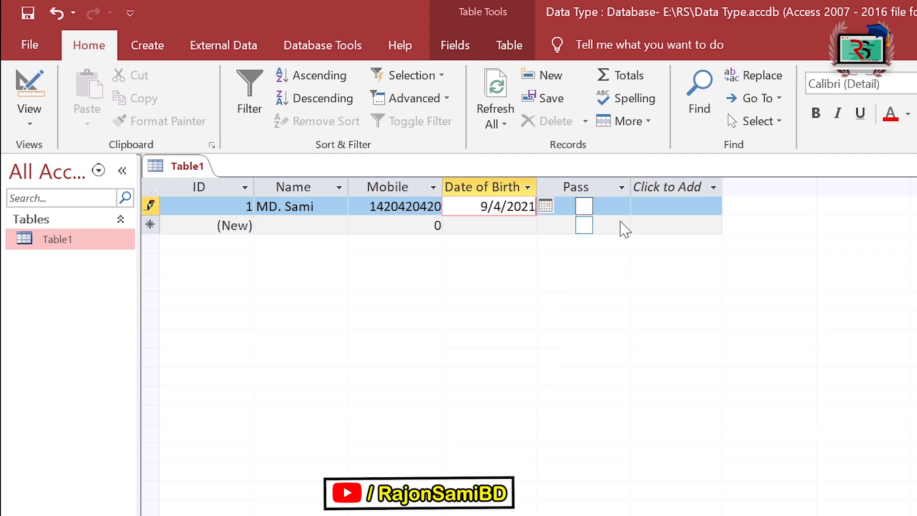
{"action": "left_click", "coordinate": [583, 207]}
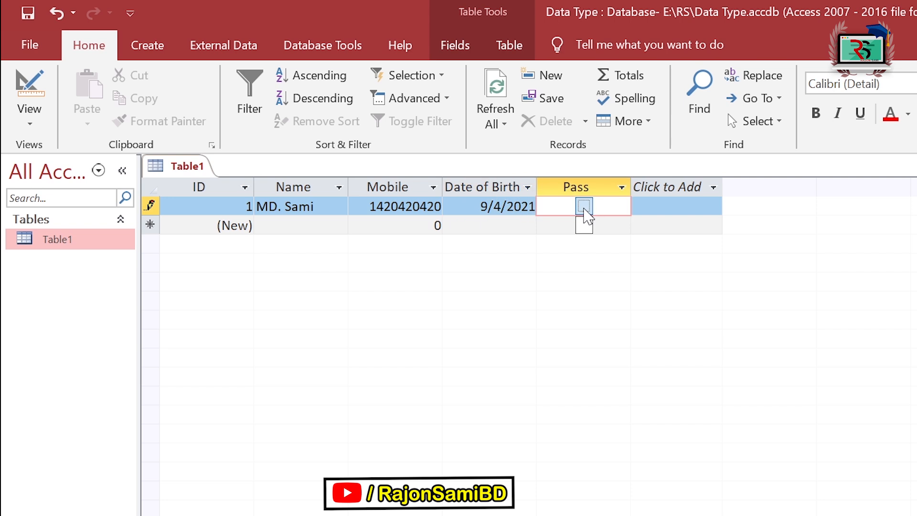
{"action": "left_click", "coordinate": [583, 208]}
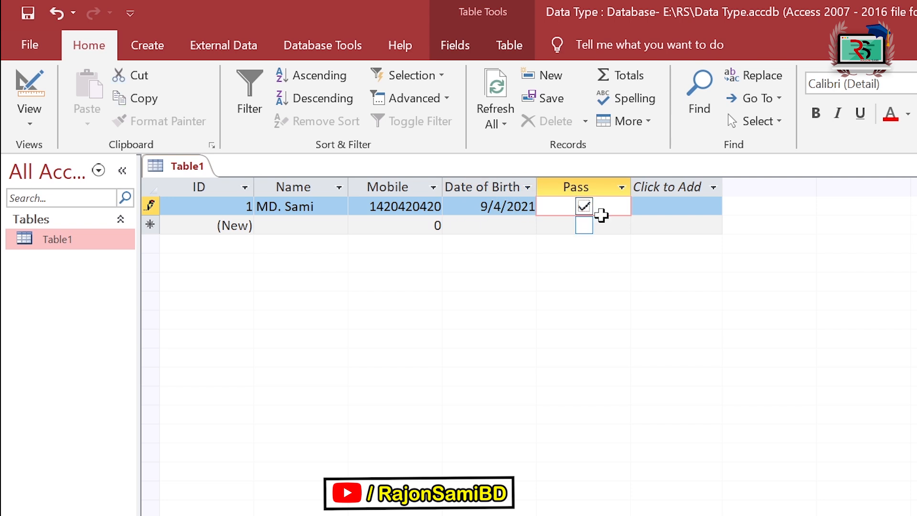
{"action": "key", "text": "Tab"}
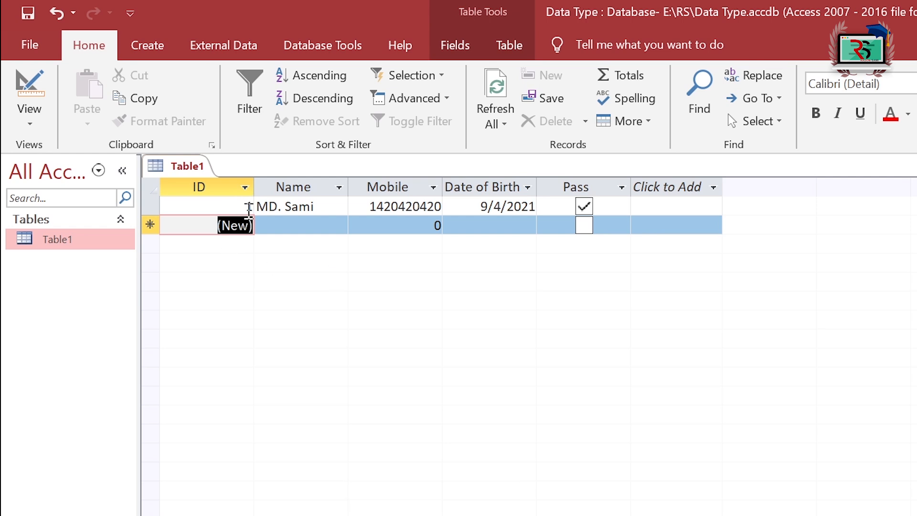
Step: Enter a second record's name, mobile number and 12/25/2021 birth date, leaving Pass unticked
{"action": "key", "text": "Tab"}
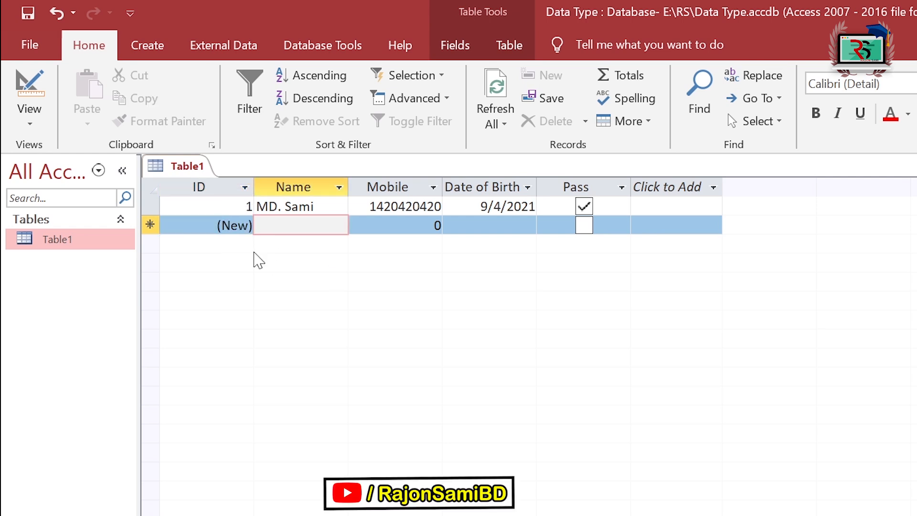
{"action": "key", "text": "Tab"}
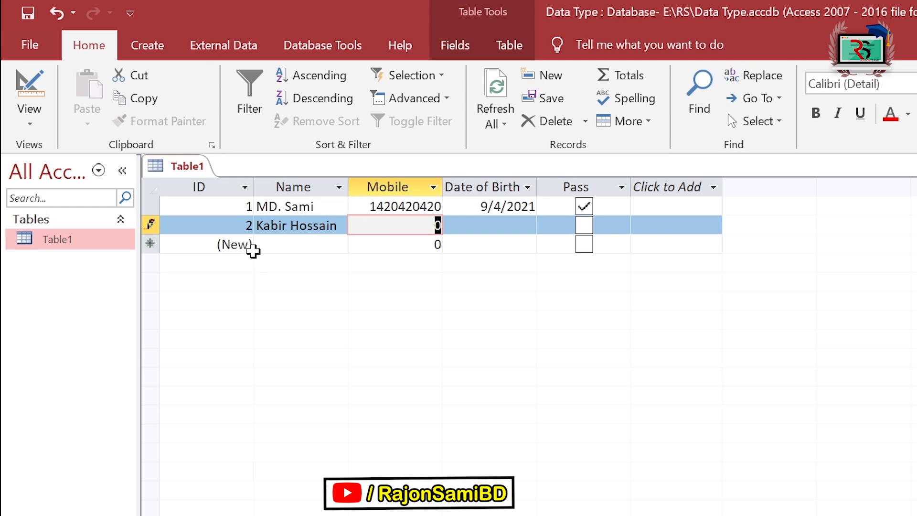
{"action": "type", "text": "5456678"}
{"action": "key", "text": "Tab"}
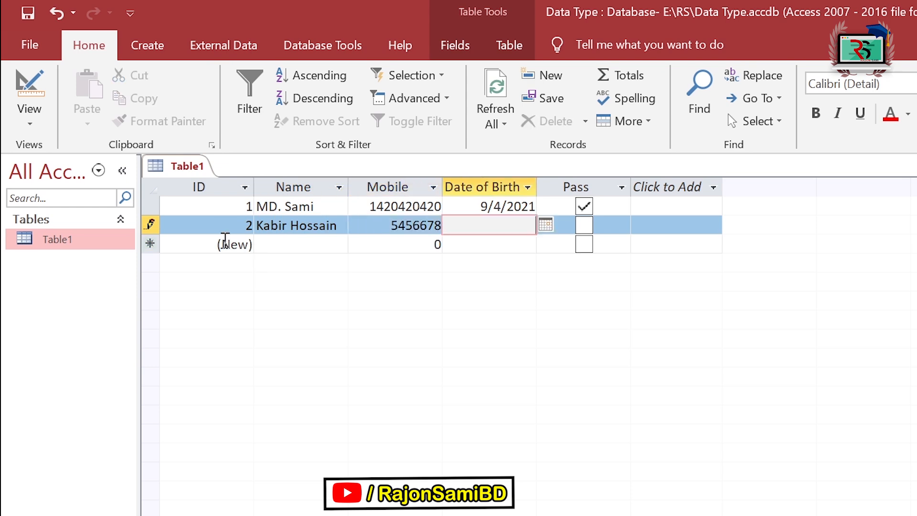
{"action": "type", "text": "12/25/2021"}
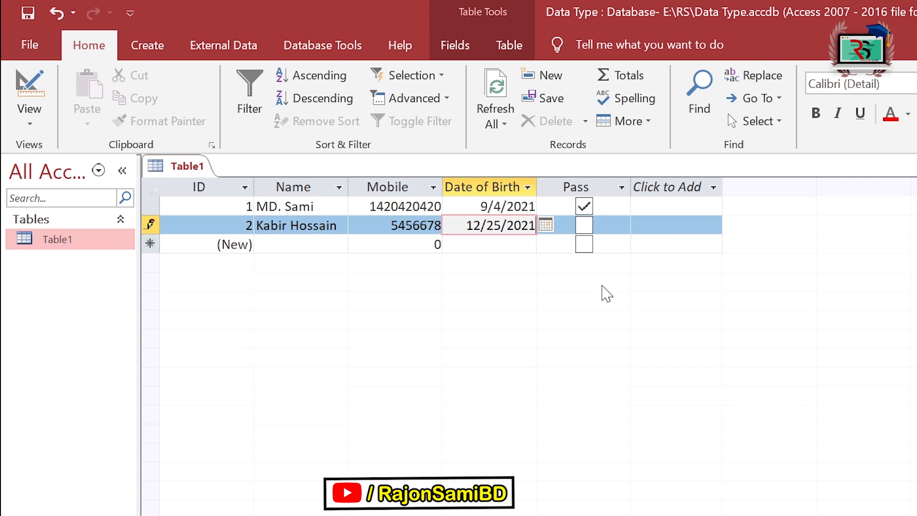
{"action": "key", "text": "Tab"}
{"action": "key", "text": "Tab"}
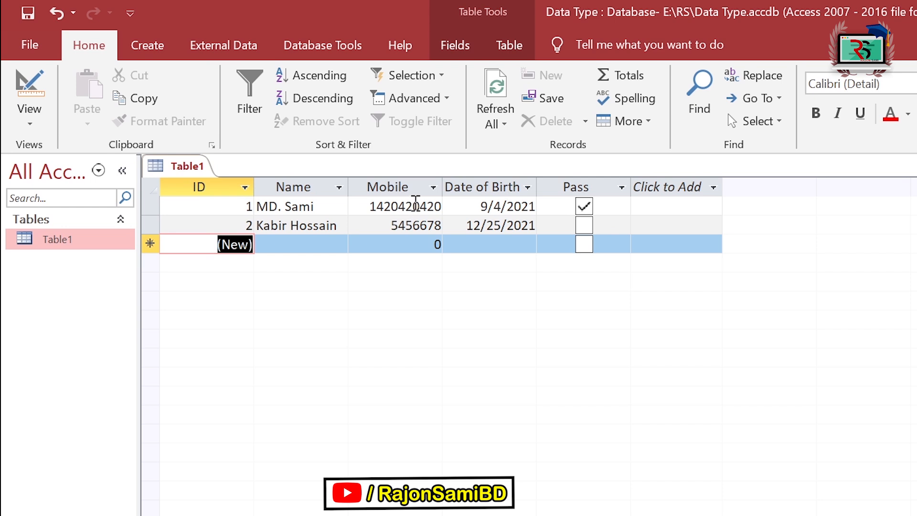
{"action": "left_click_drag", "start_coordinate": [369, 206], "coordinate": [405, 207]}
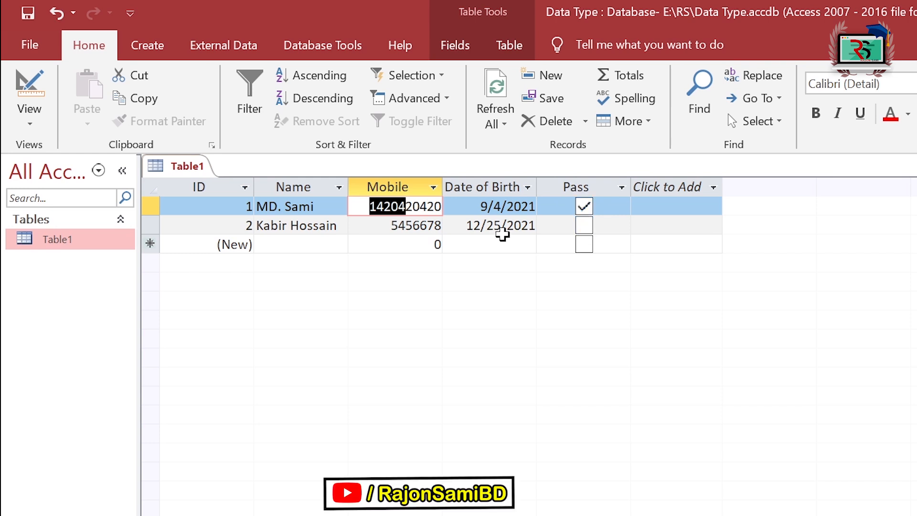
{"action": "right_click", "coordinate": [115, 242]}
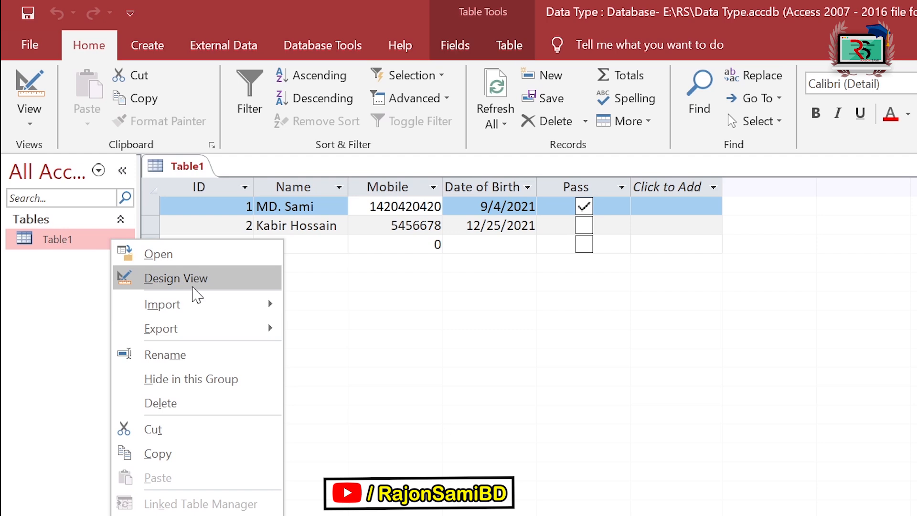
{"action": "left_click", "coordinate": [193, 235]}
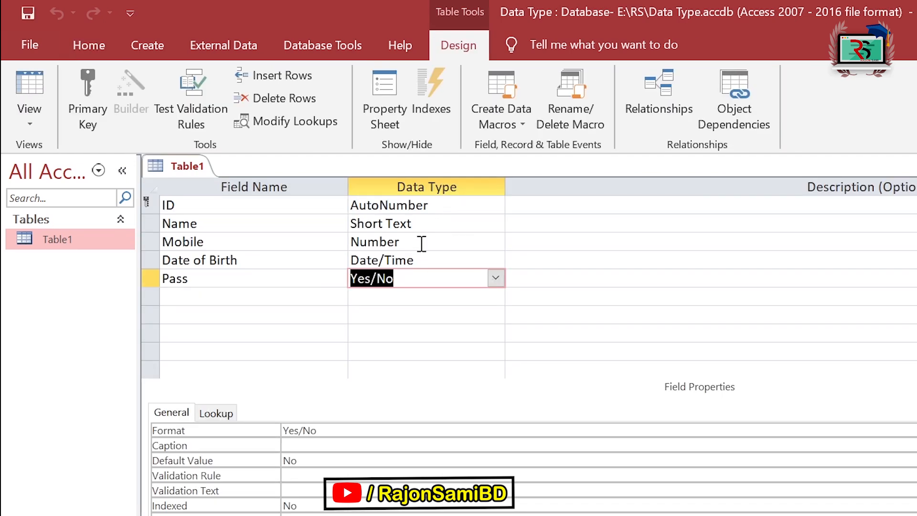
{"action": "left_click", "coordinate": [421, 244]}
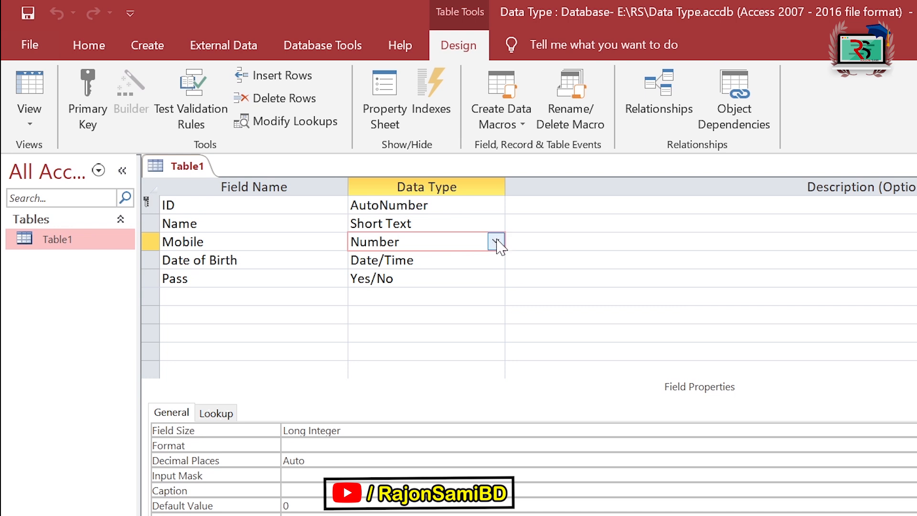
{"action": "left_click", "coordinate": [477, 263]}
{"action": "left_click", "coordinate": [495, 259]}
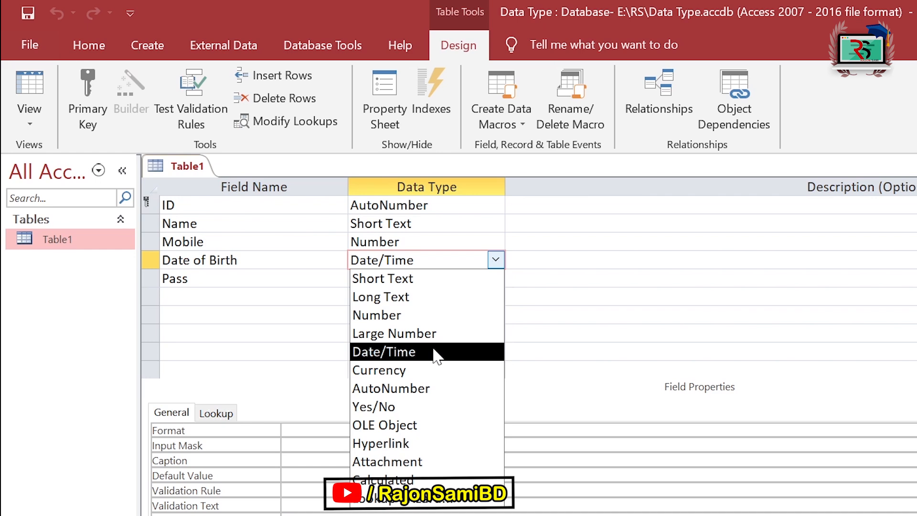